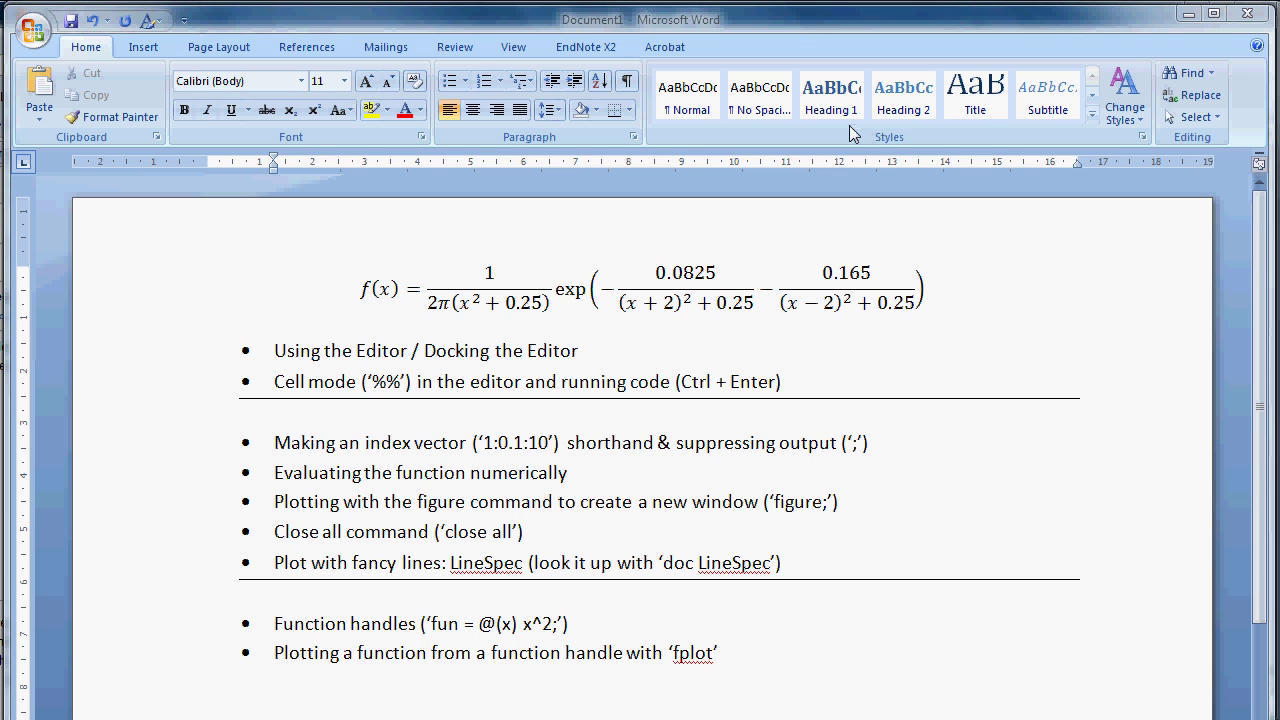
Step: Review the f(x) formula and the 'Docking the Editor' topic in the Word lecture notes
{"action": "left_click", "coordinate": [519, 288]}
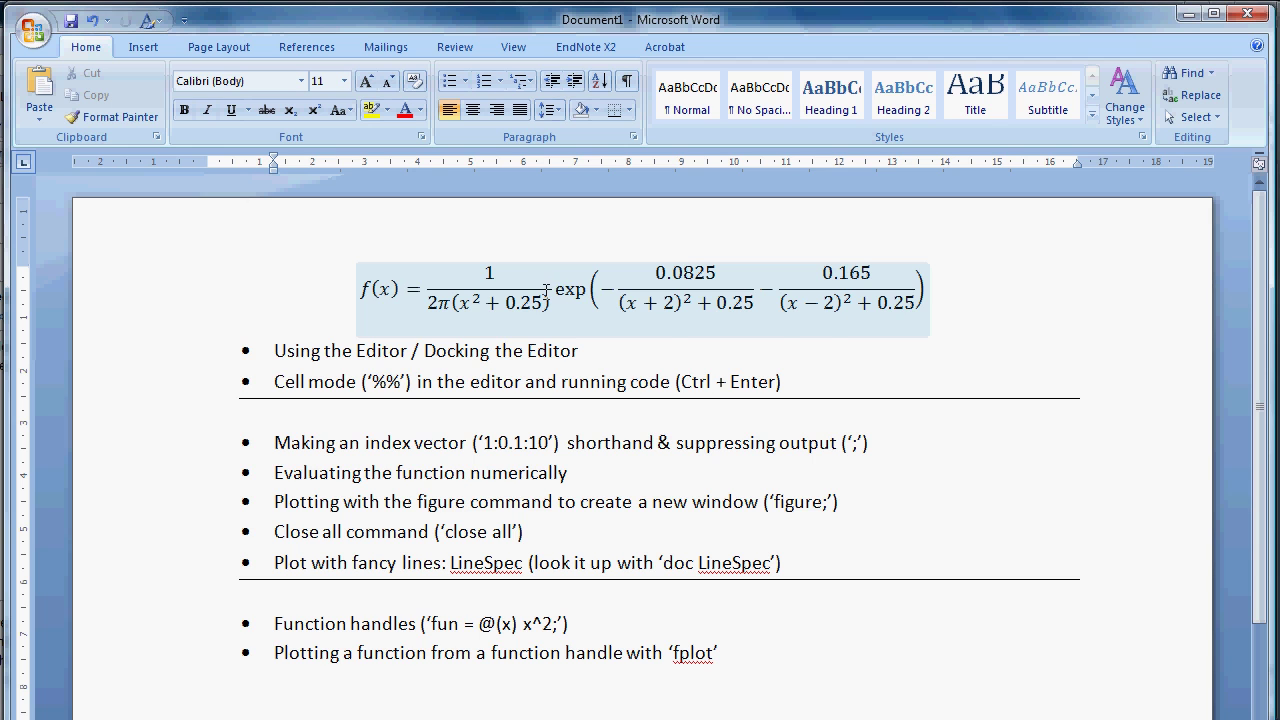
{"action": "left_click", "coordinate": [581, 350]}
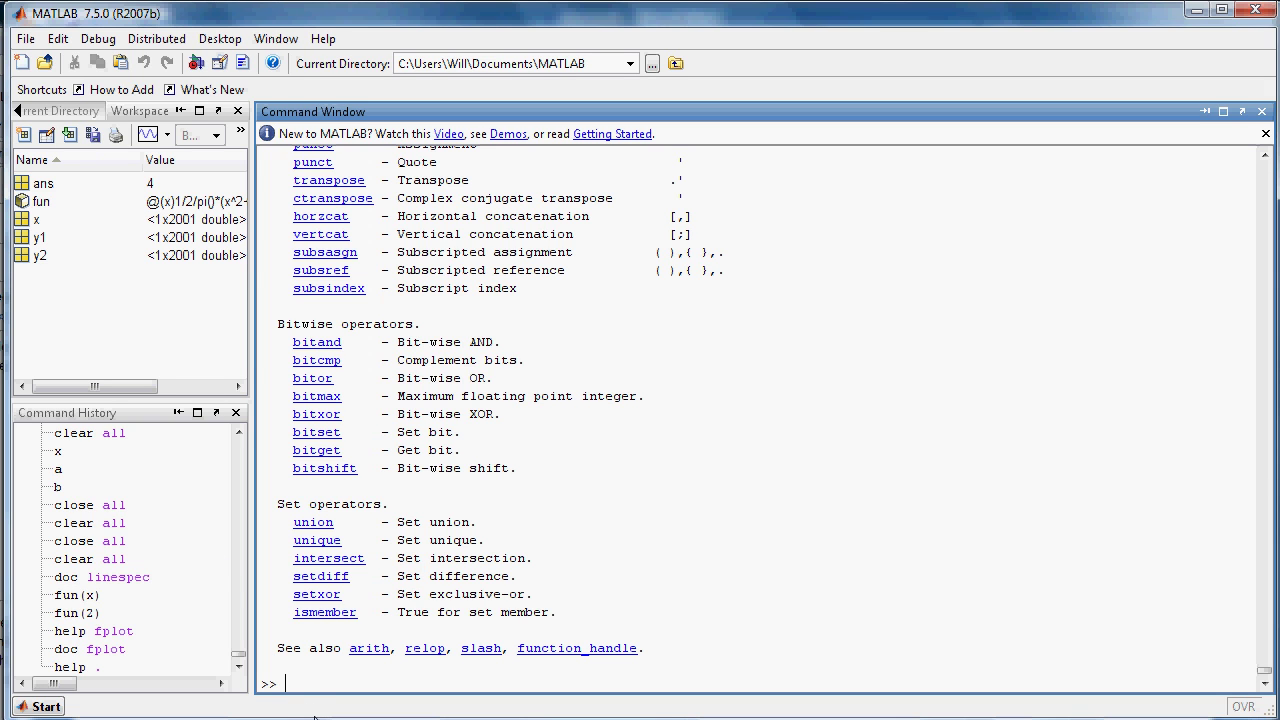
Step: Create a new blank script, Untitled10, and move its floating editor window up and right
{"action": "left_click", "coordinate": [25, 62]}
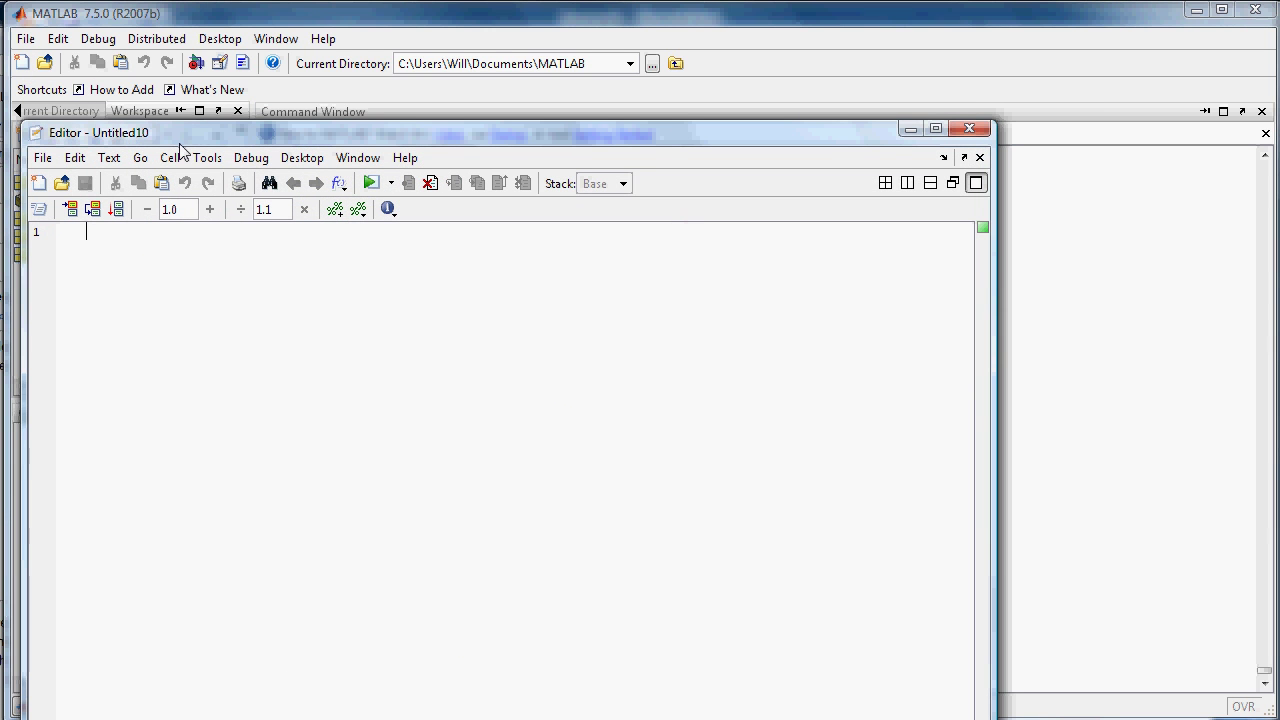
{"action": "left_click_drag", "start_coordinate": [180, 133], "coordinate": [287, 48]}
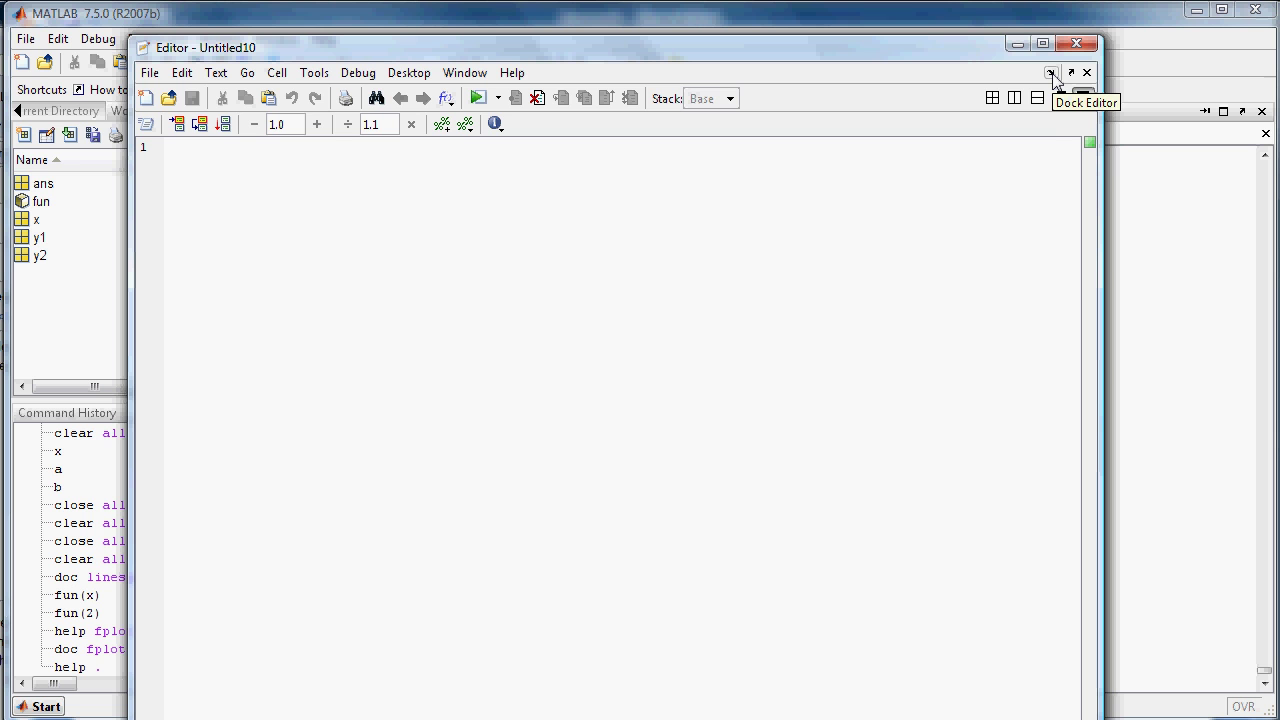
Step: Dock Untitled10 into the desktop, visiting Command Window, Workspace and History before returning to it
{"action": "left_click", "coordinate": [1051, 73]}
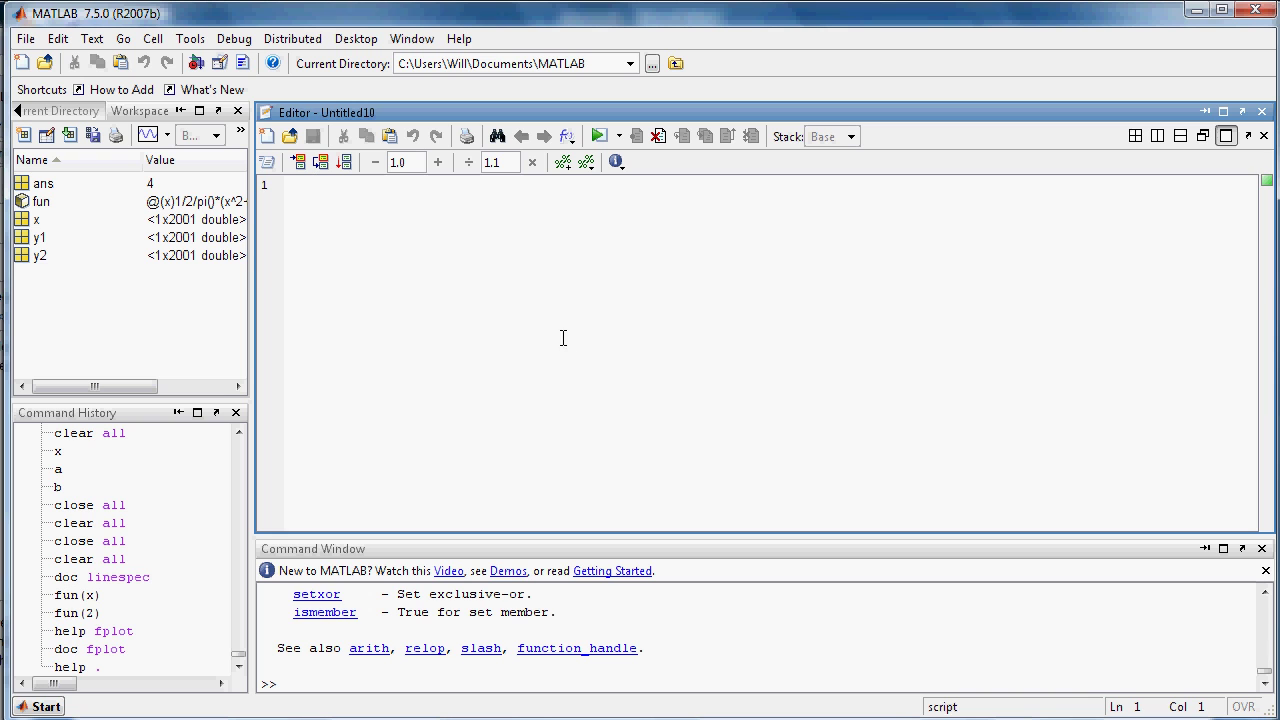
{"action": "left_click", "coordinate": [770, 643]}
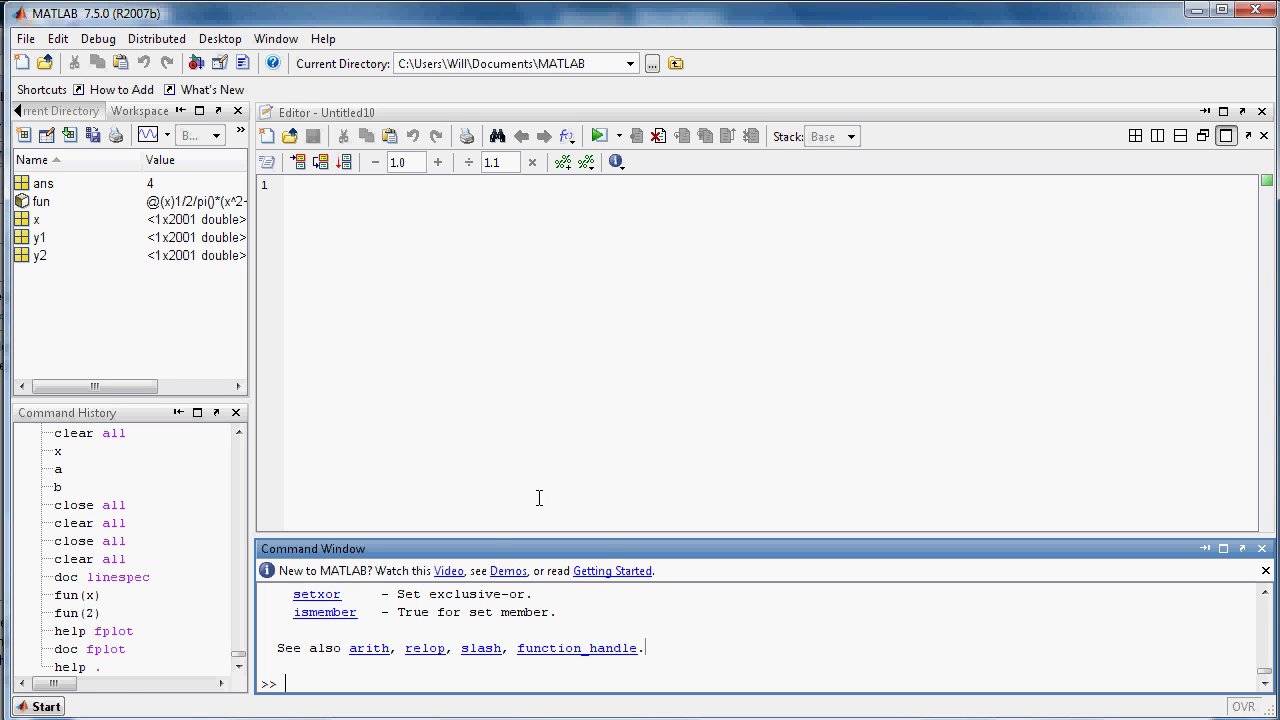
{"action": "left_click", "coordinate": [214, 340]}
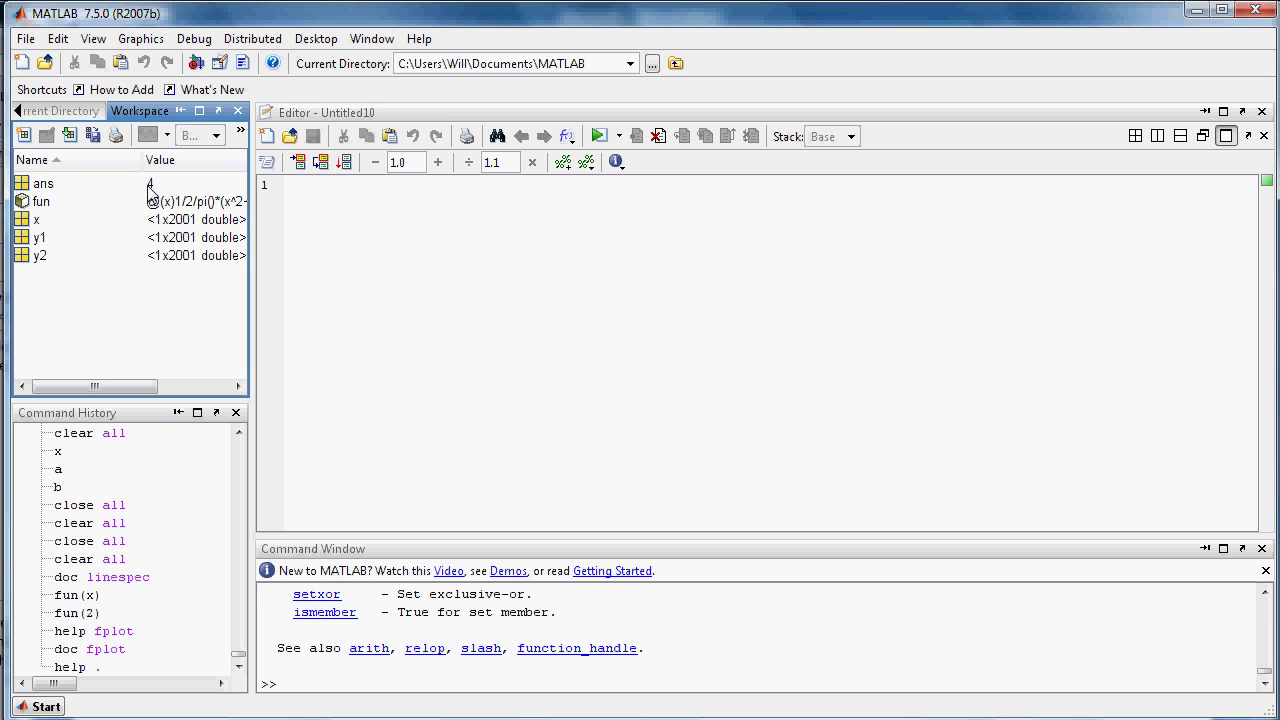
{"action": "left_click", "coordinate": [197, 563]}
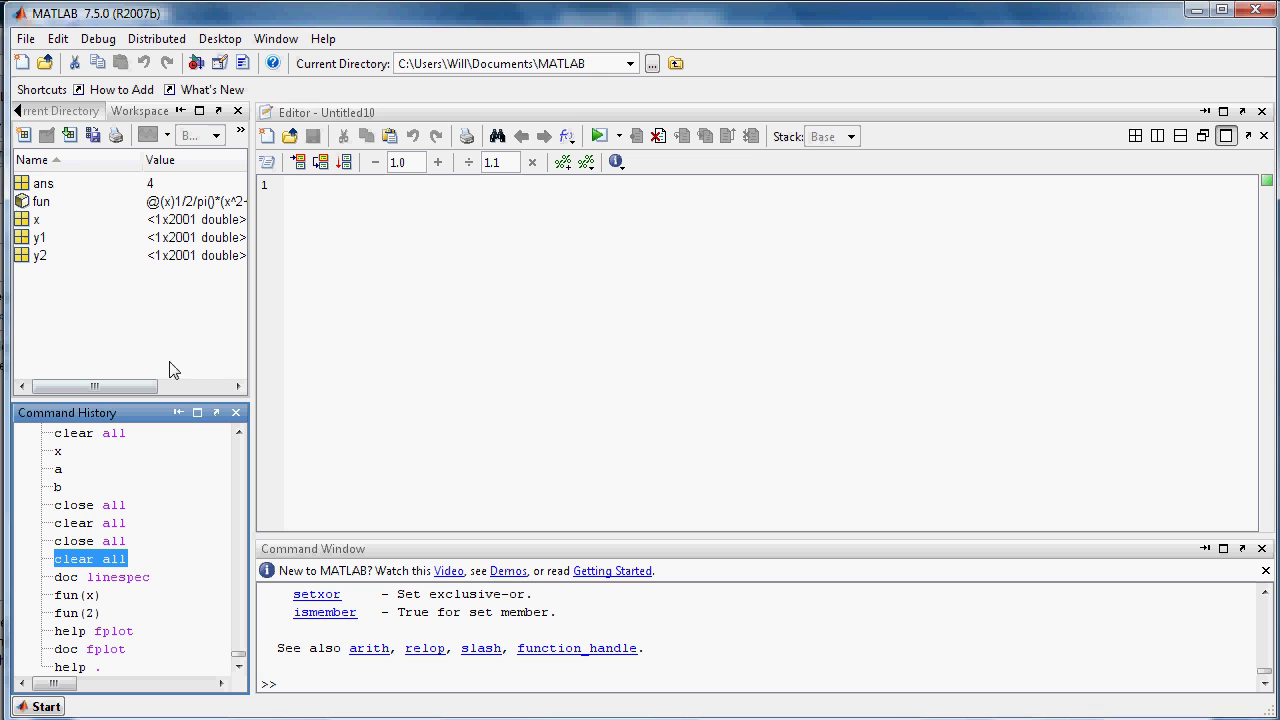
{"action": "left_click", "coordinate": [168, 344]}
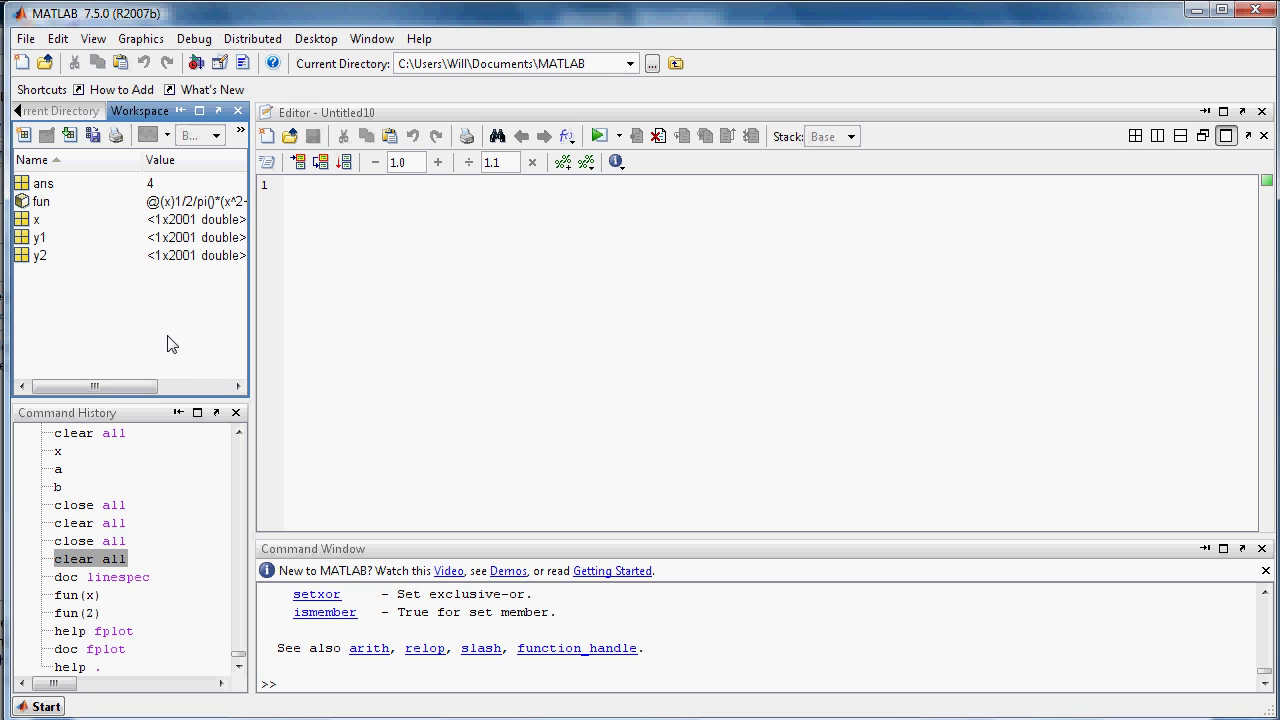
{"action": "left_click", "coordinate": [380, 314]}
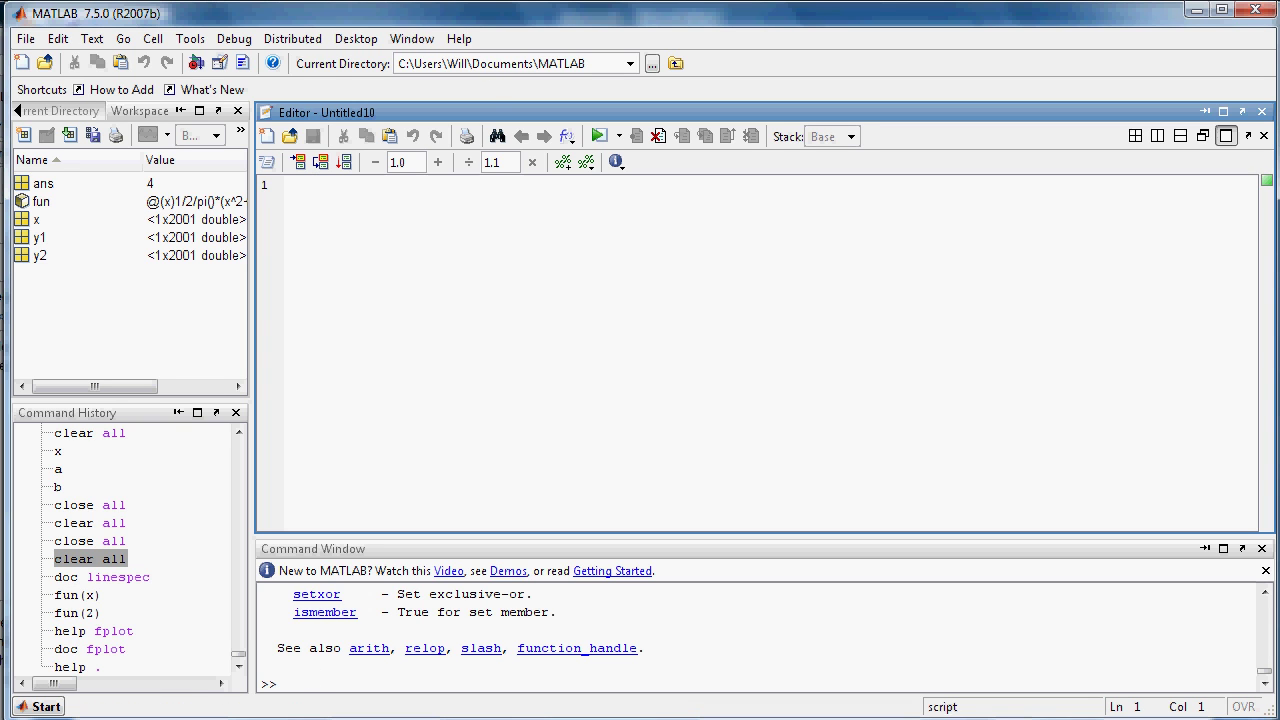
{"action": "left_click", "coordinate": [155, 40]}
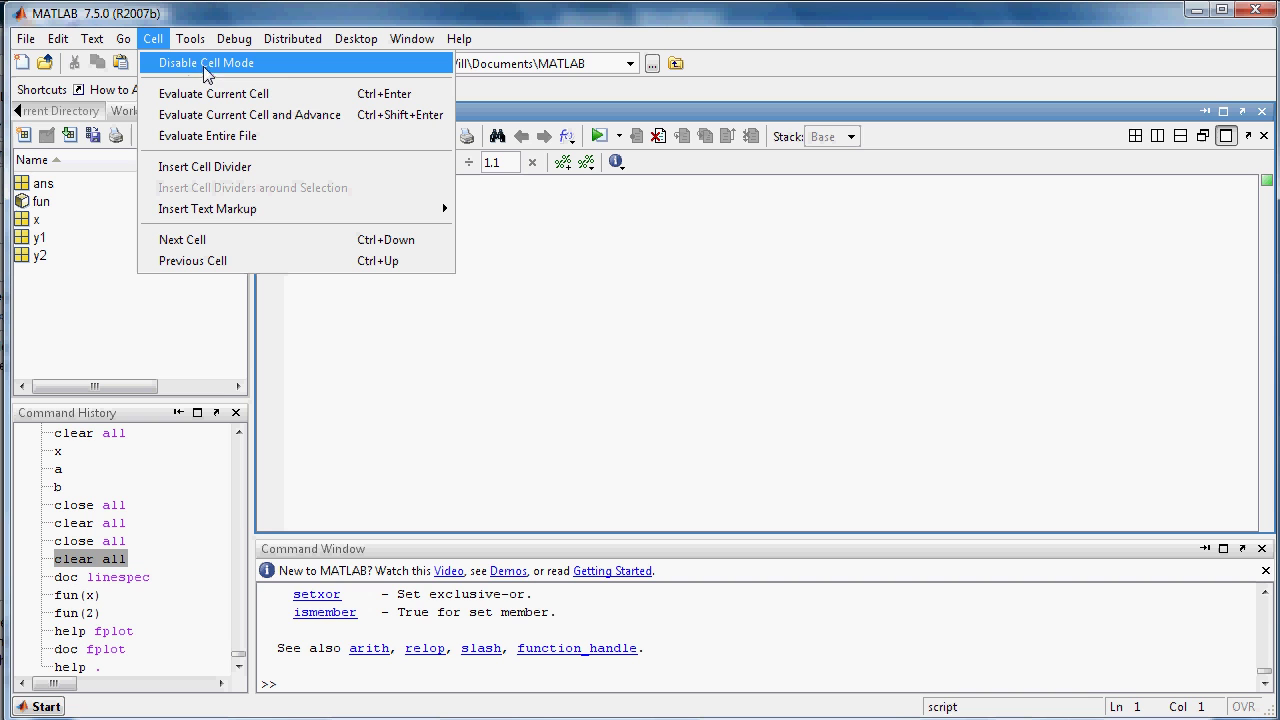
{"action": "left_click", "coordinate": [577, 214]}
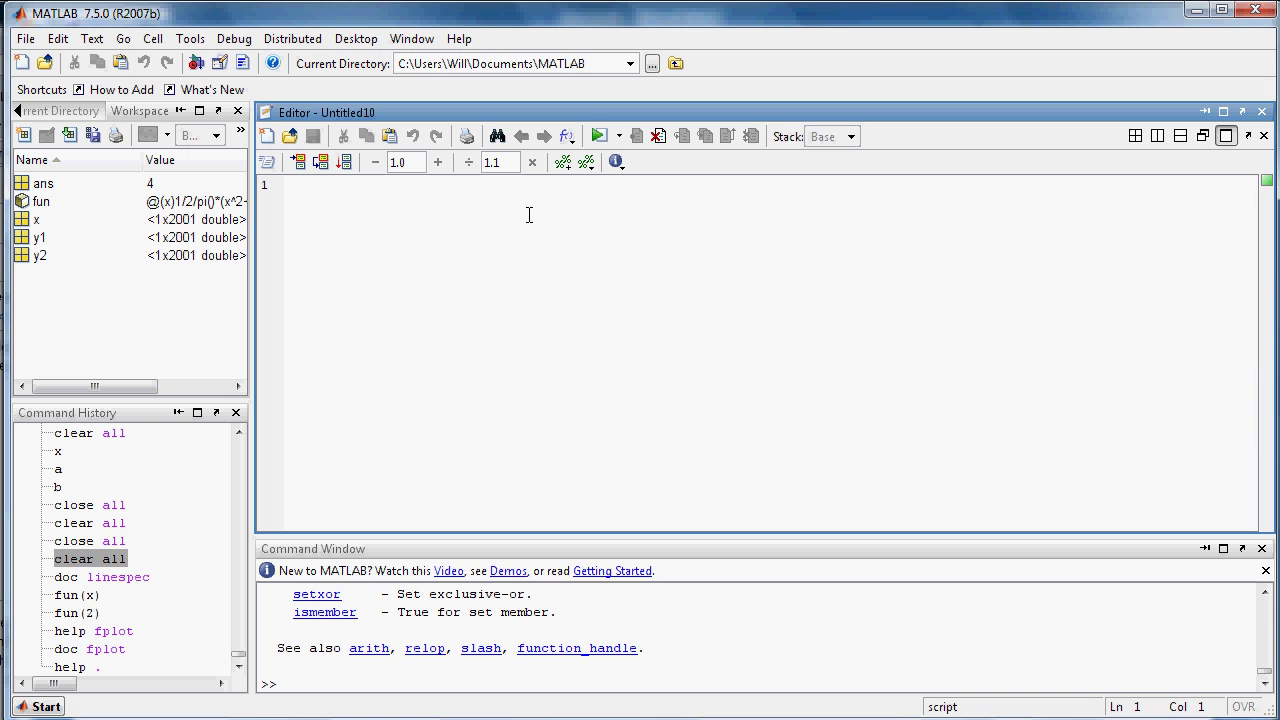
Step: Write the cell titles '%% cell' on line 1 and '%% cells 2' below it
{"action": "type", "text": "% co"}
{"action": "type", "text": "mments"}
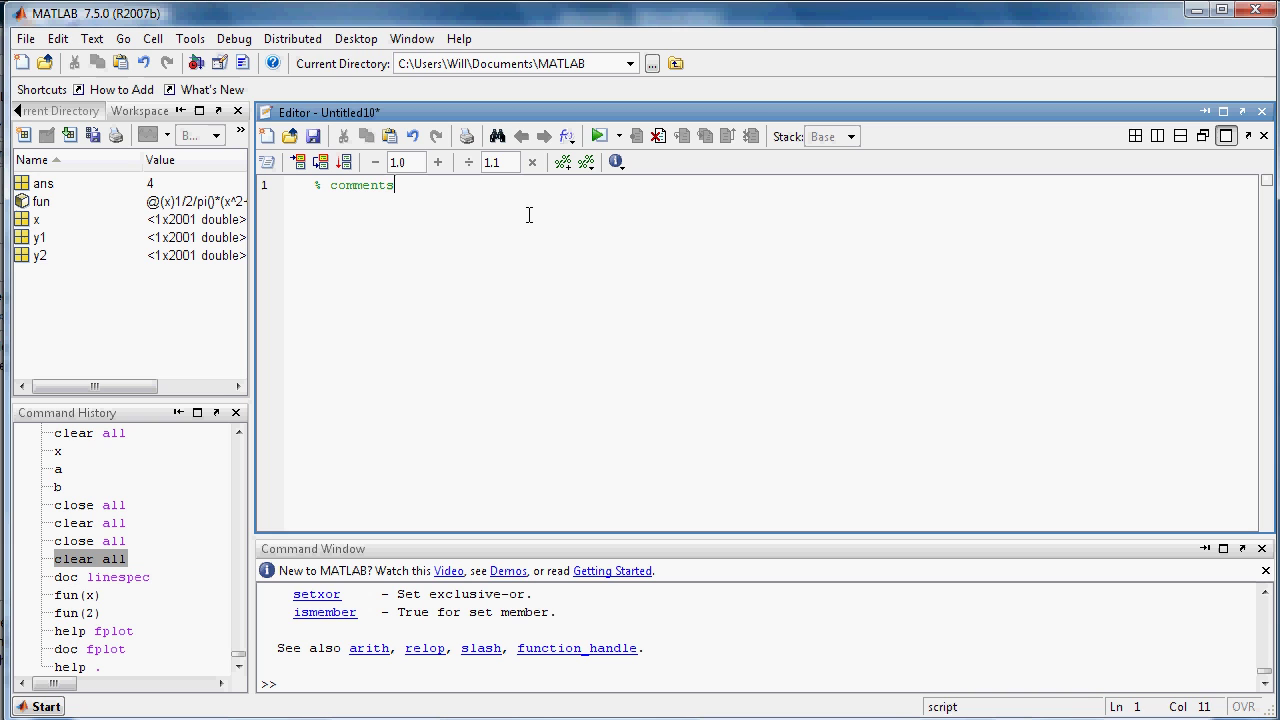
{"action": "key", "text": "Home"}
{"action": "type", "text": "%"}
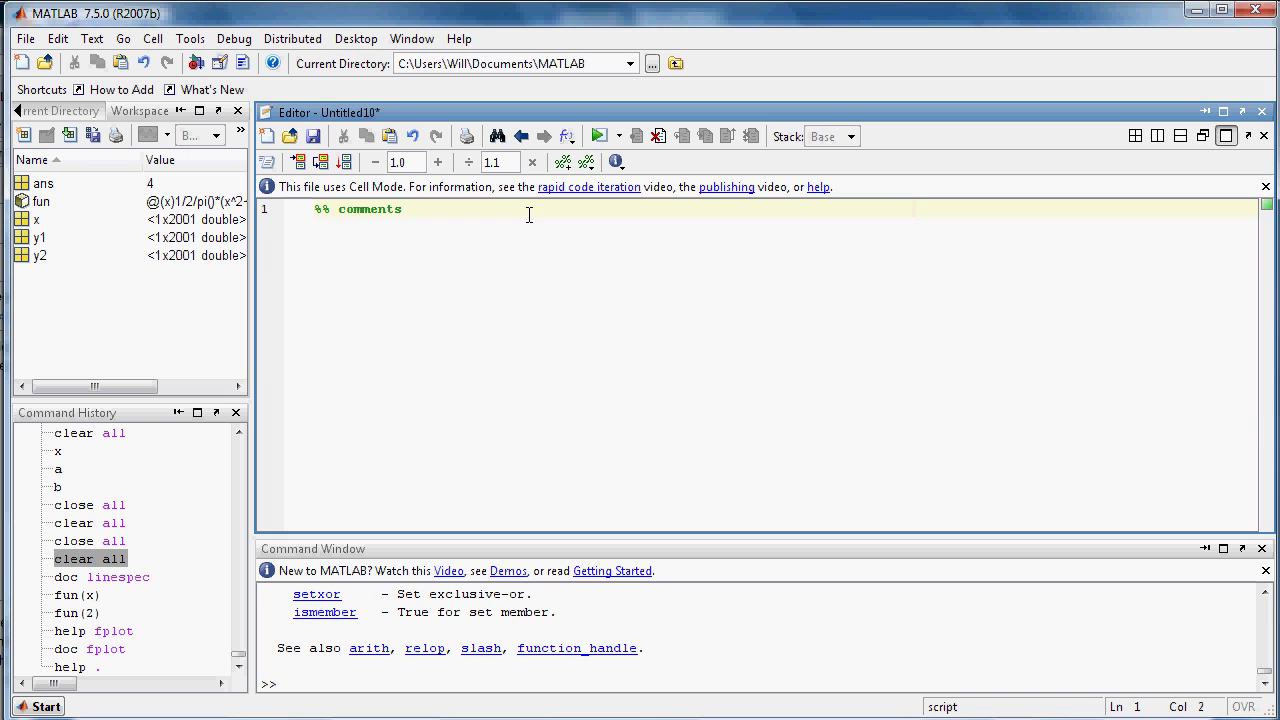
{"action": "key", "text": "End"}
{"action": "key", "text": "BackSpace"}
{"action": "key", "text": "BackSpace"}
{"action": "key", "text": "BackSpace"}
{"action": "key", "text": "BackSpace"}
{"action": "key", "text": "BackSpace"}
{"action": "key", "text": "BackSpace"}
{"action": "type", "text": "ell"}
{"action": "key", "text": "Return"}
{"action": "key", "text": "Return"}
{"action": "type", "text": "%% ce"}
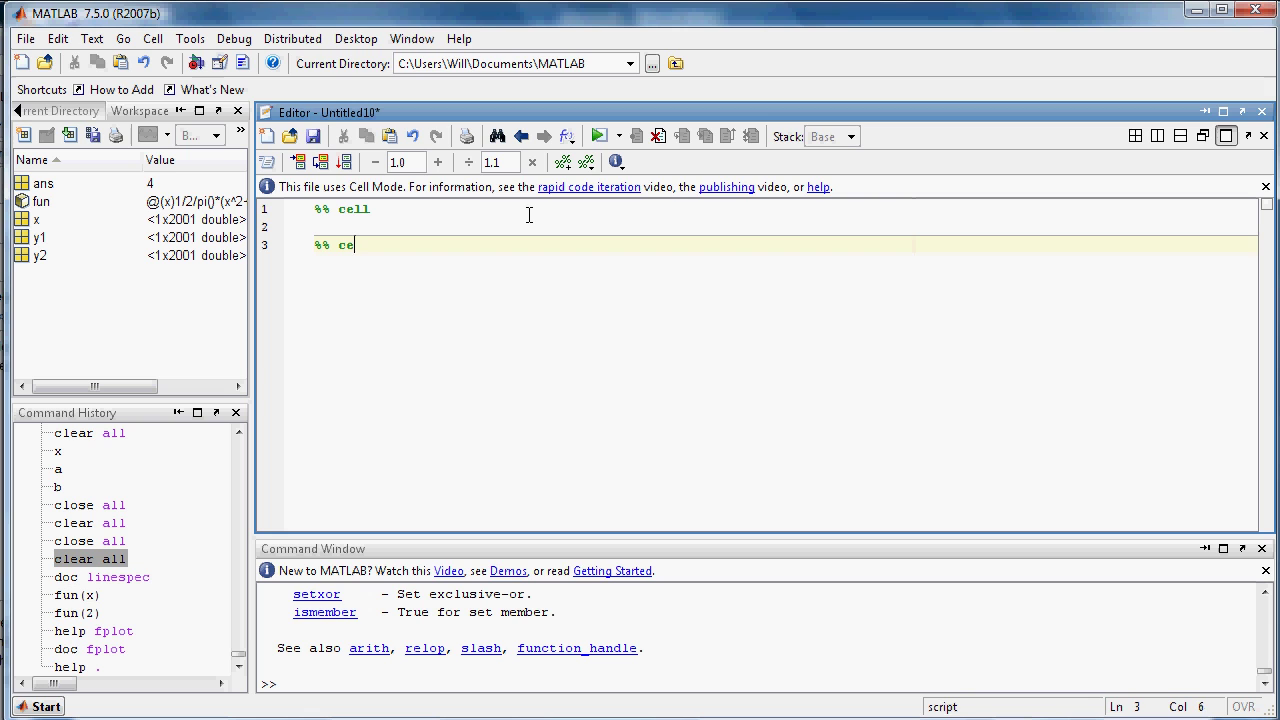
{"action": "type", "text": "lls 2"}
Step: Add 'x = 2' and 'y = 1' inside the first cell
{"action": "key", "text": "Up"}
{"action": "key", "text": "Up"}
{"action": "key", "text": "Return"}
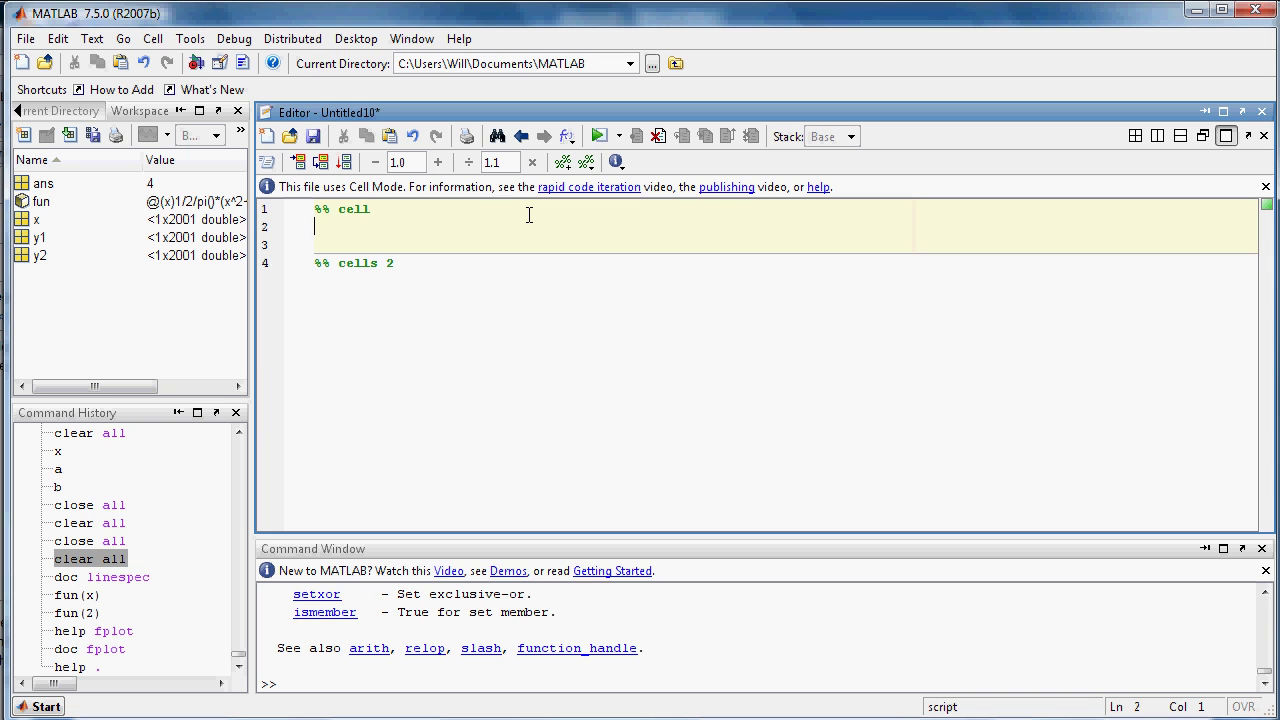
{"action": "type", "text": "x = "}
{"action": "type", "text": "2"}
{"action": "key", "text": "Return"}
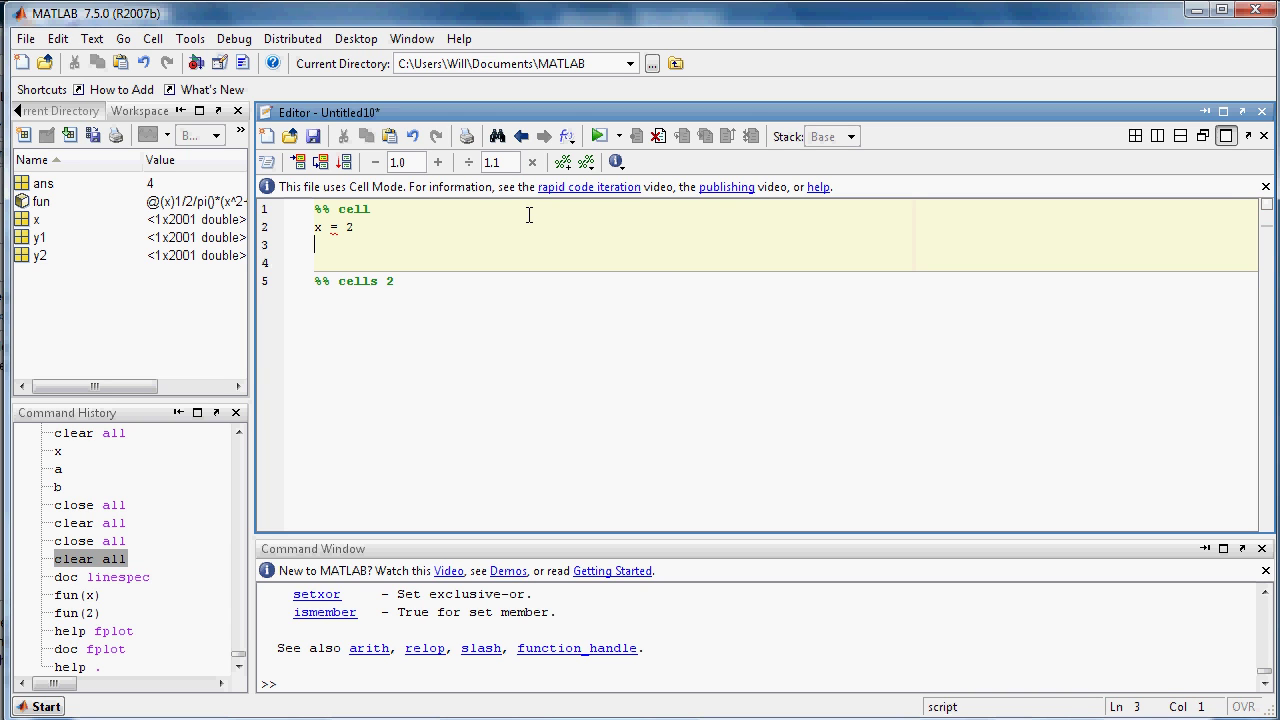
{"action": "type", "text": "y = 1"}
Step: Run the first cell with Ctrl+Enter and check the output and the x, y workspace variables
{"action": "key", "text": "ctrl+Return"}
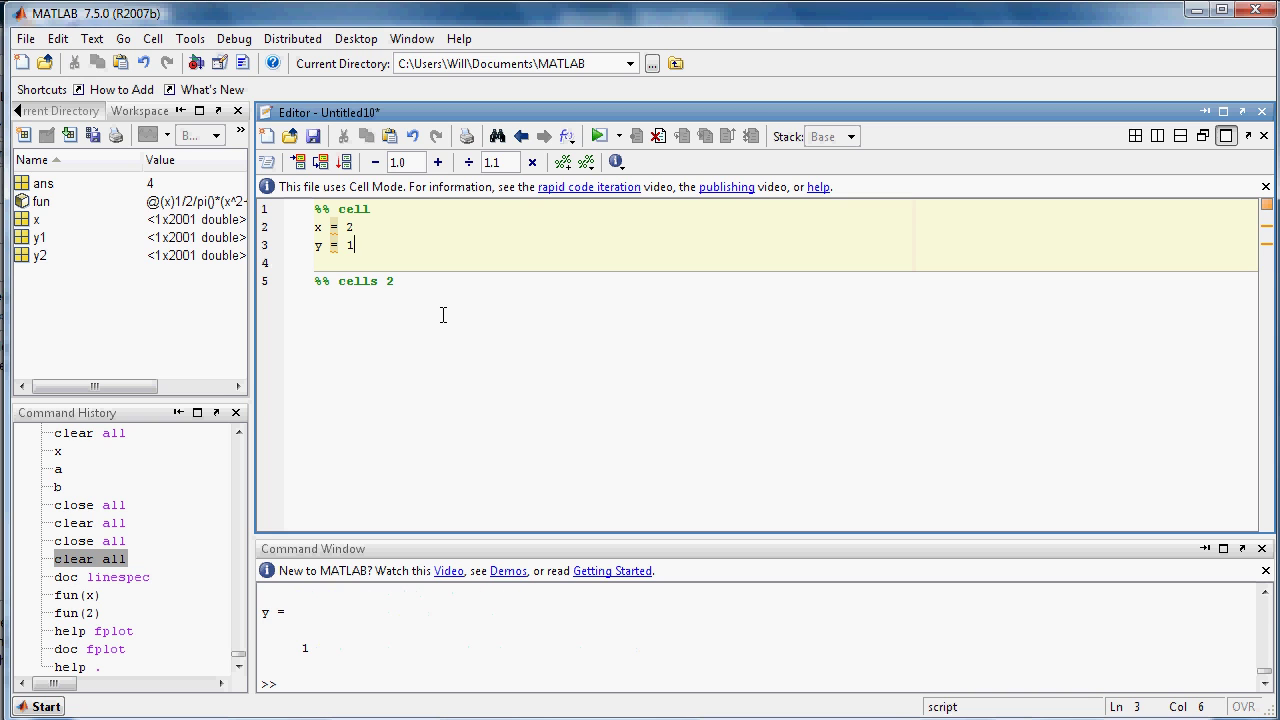
{"action": "left_click", "coordinate": [479, 652]}
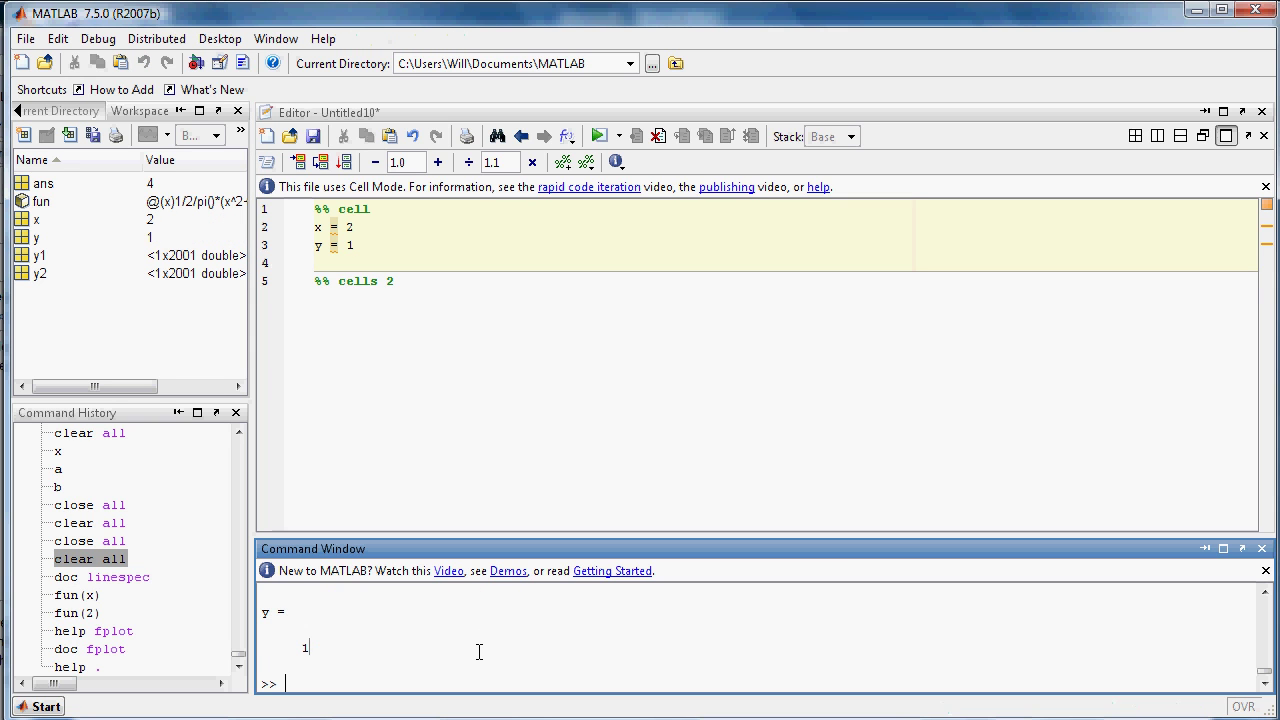
{"action": "scroll", "coordinate": [479, 652], "scroll_direction": "up", "scroll_amount": 1}
{"action": "scroll", "coordinate": [479, 652], "scroll_direction": "down", "scroll_amount": 1}
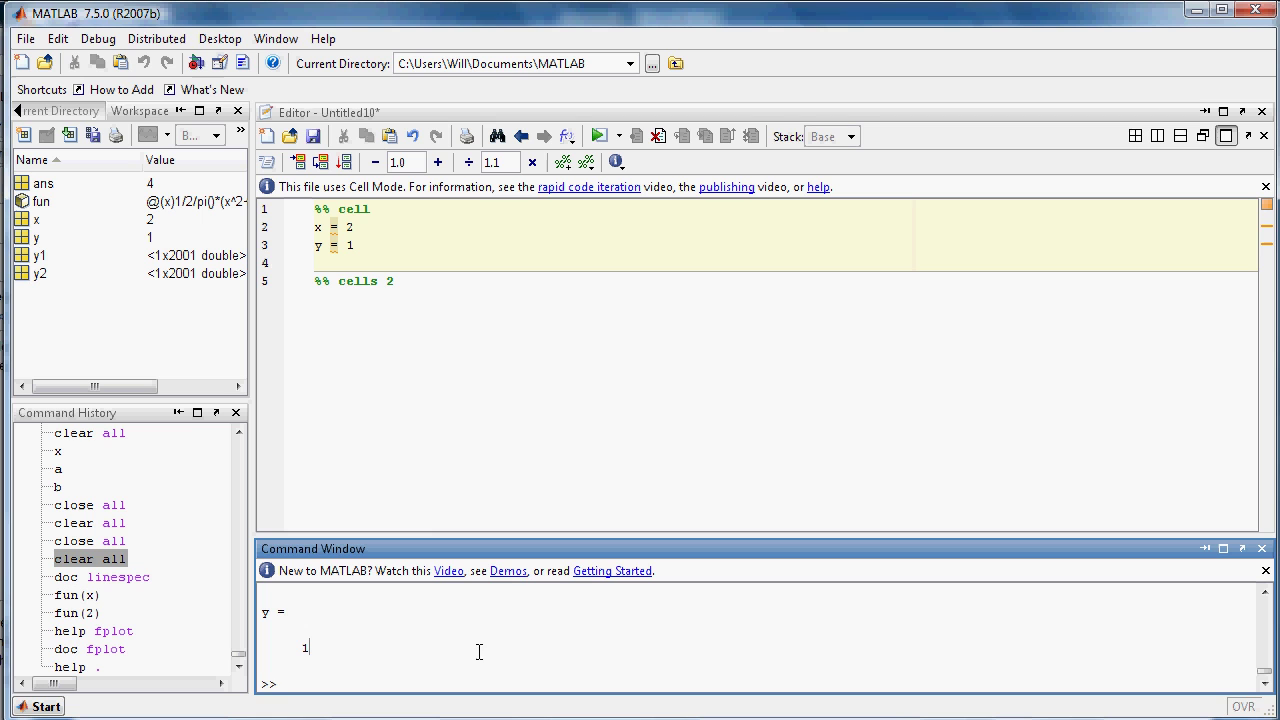
{"action": "left_click", "coordinate": [50, 228]}
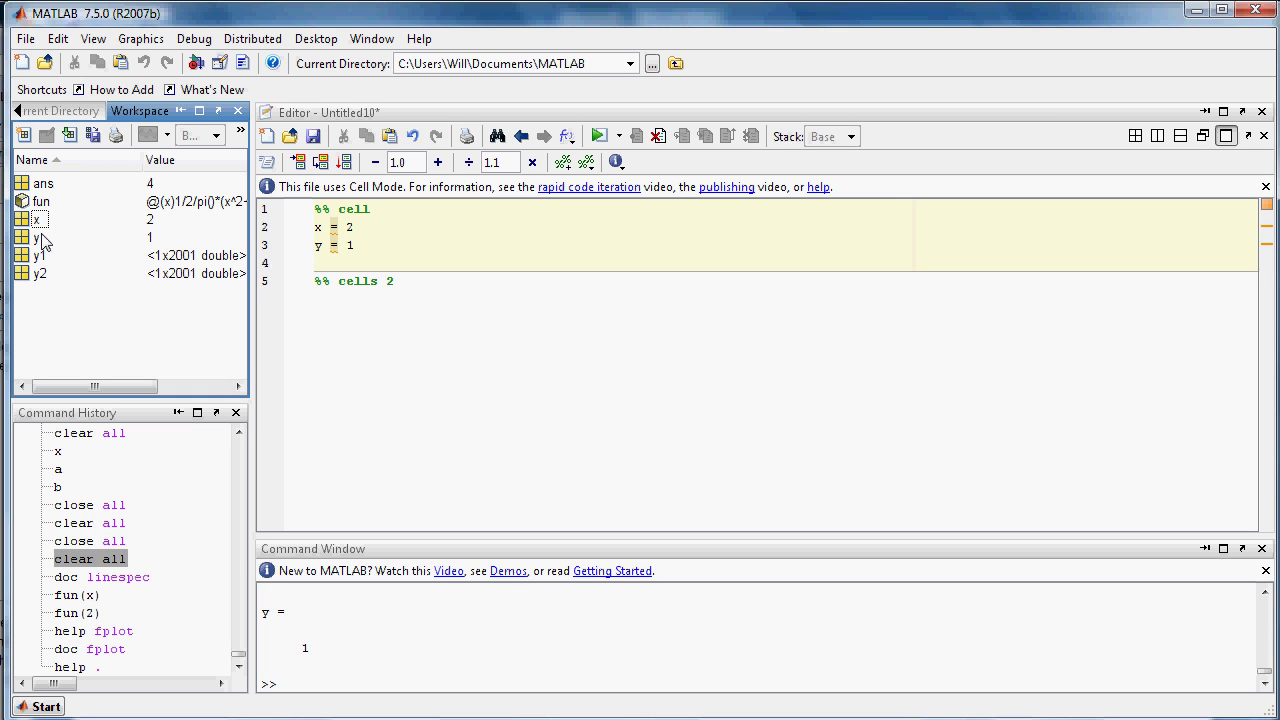
{"action": "left_click", "coordinate": [508, 366]}
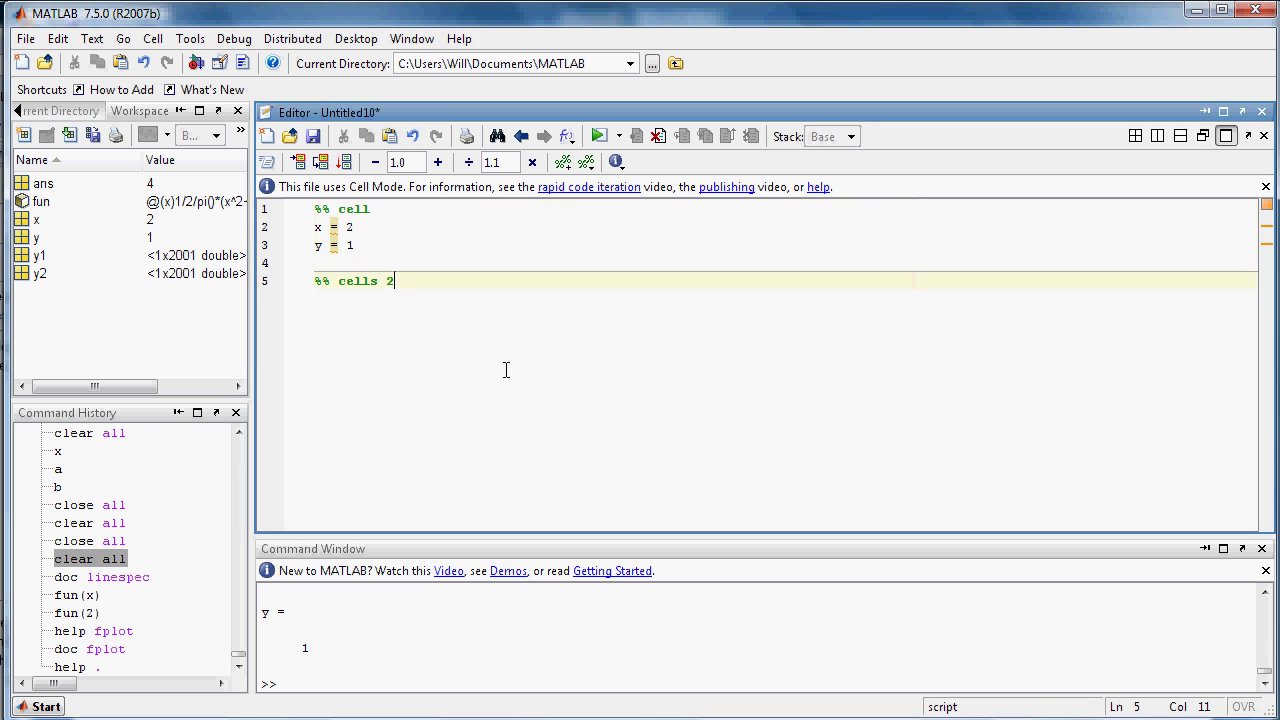
{"action": "left_click", "coordinate": [450, 686]}
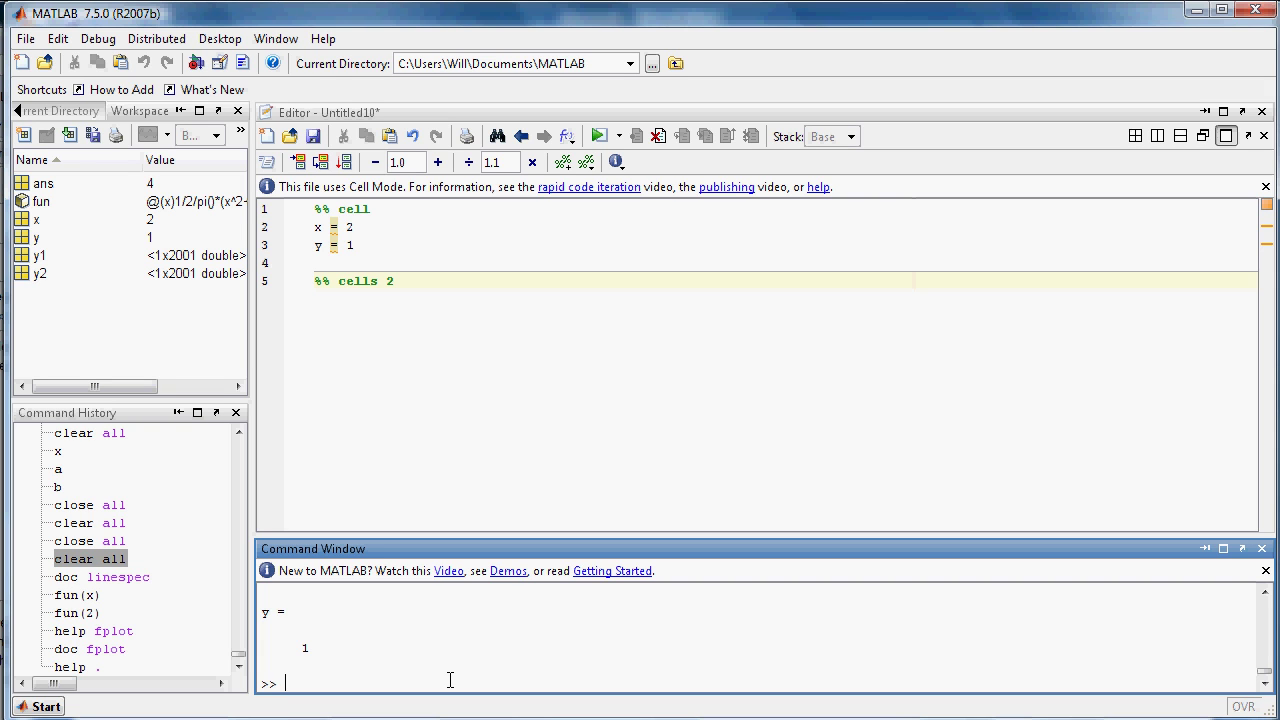
Step: Run 'clear all' then 'close all' in the Command Window
{"action": "type", "text": "clear all"}
{"action": "key", "text": "Return"}
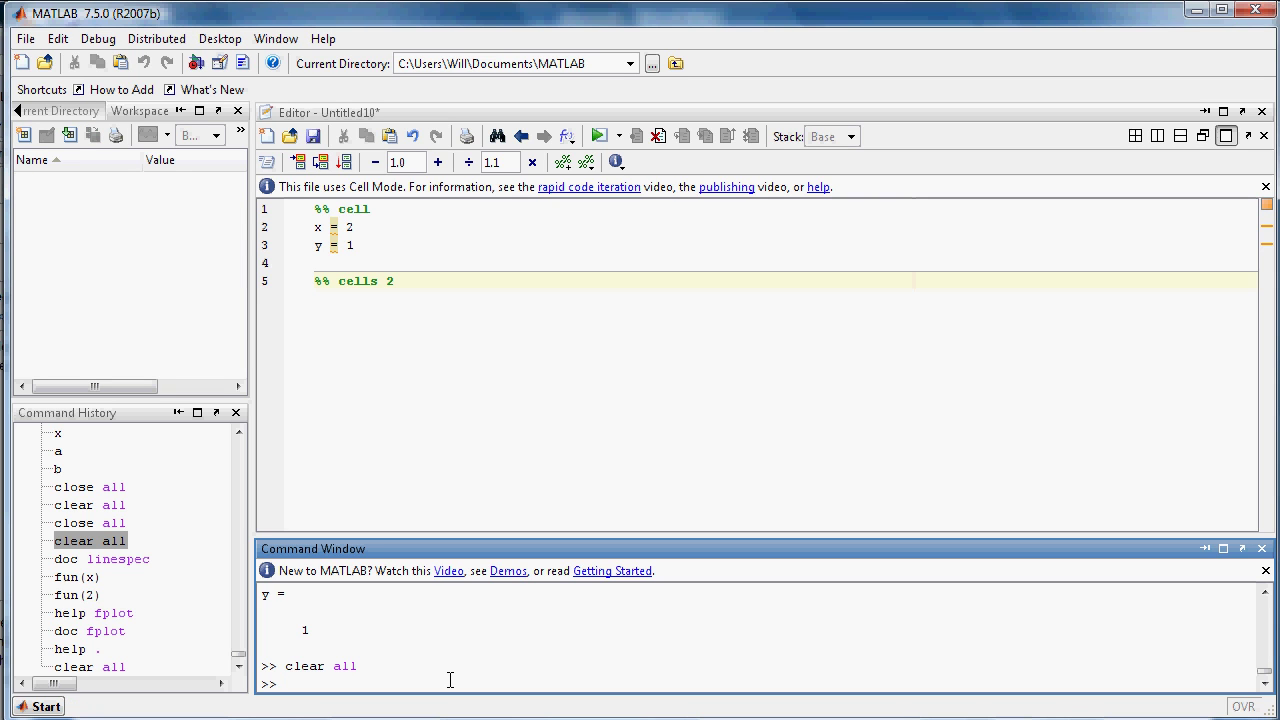
{"action": "type", "text": "close"}
{"action": "type", "text": " all"}
{"action": "key", "text": "Return"}
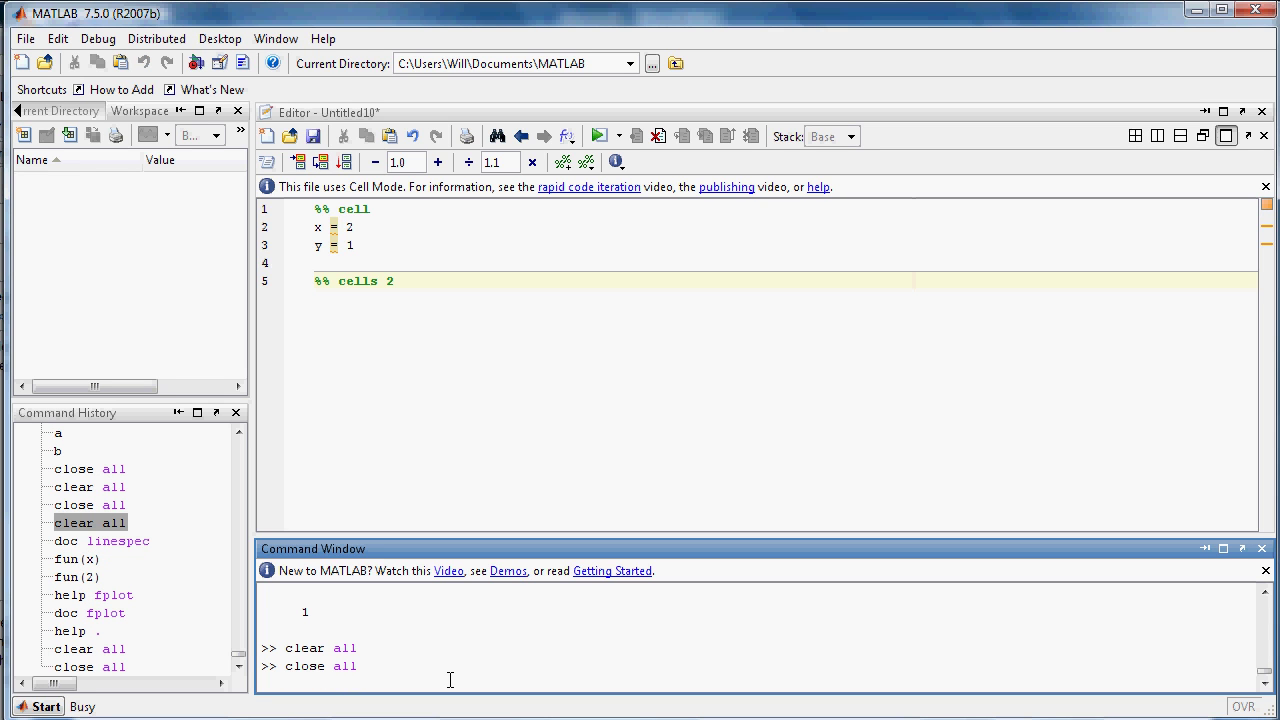